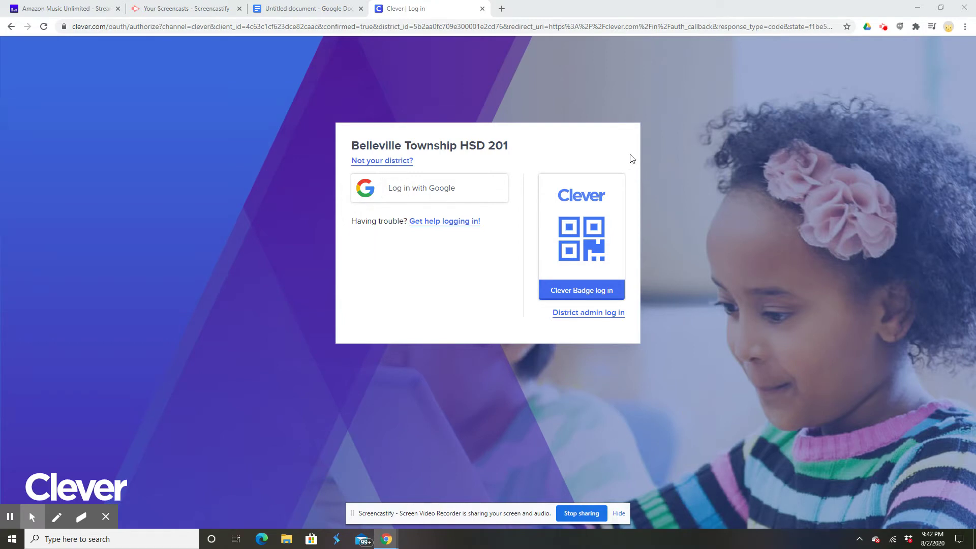
Sign in with Google and look over the Homeroom's Curriculum, College Readiness, Staff and help sections.
left_click(411, 190)
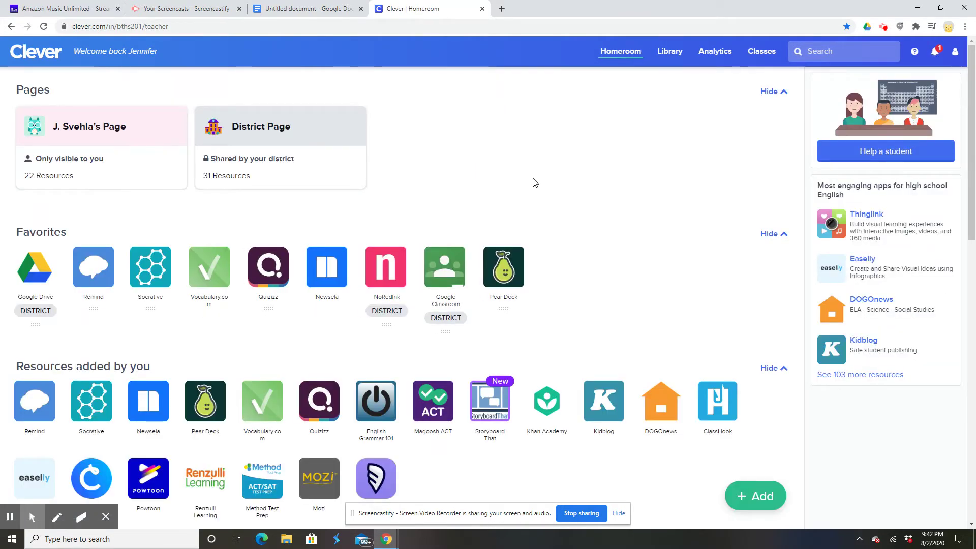
scroll(533, 181, "down", 8)
scroll(535, 184, "down", 6)
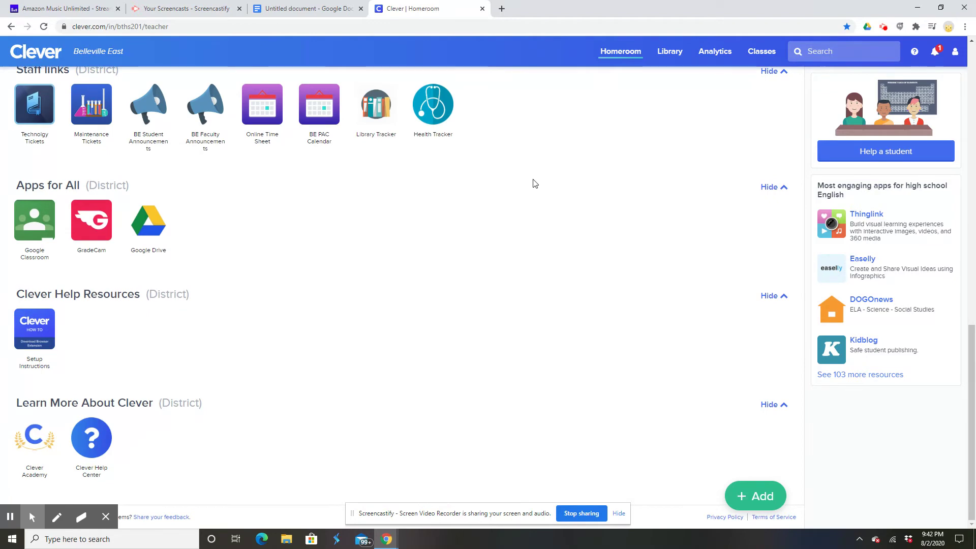
scroll(534, 182, "up", 10)
scroll(534, 181, "up", 4)
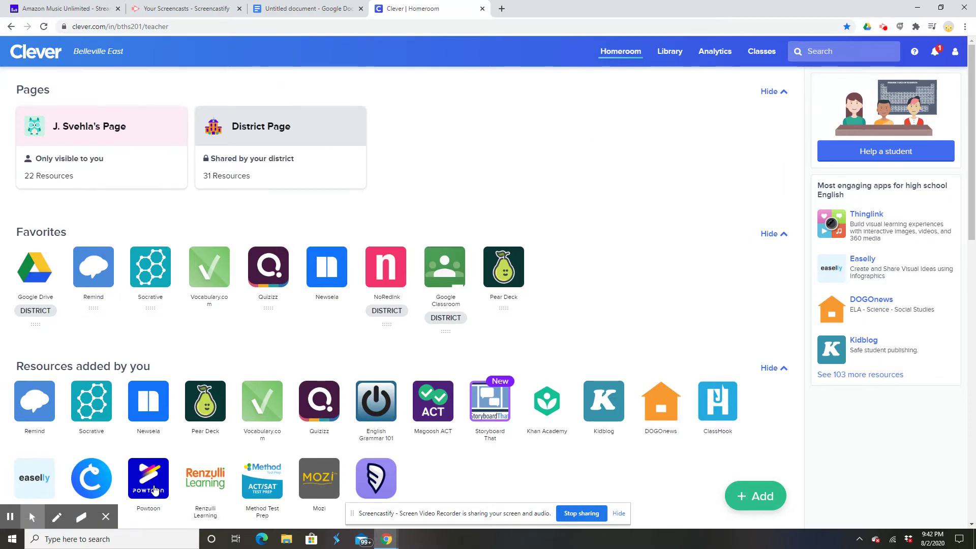
scroll(172, 409, "down", 14)
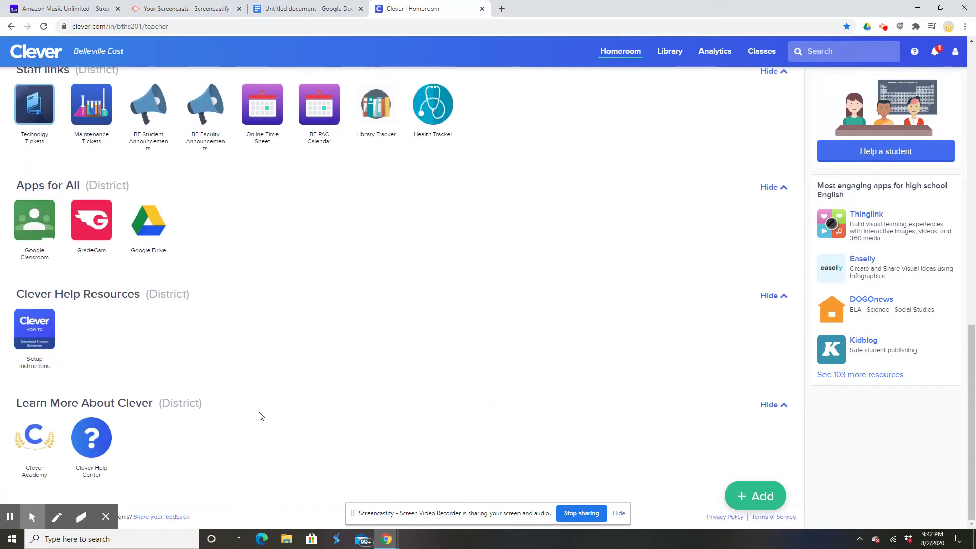
scroll(346, 432, "up", 14)
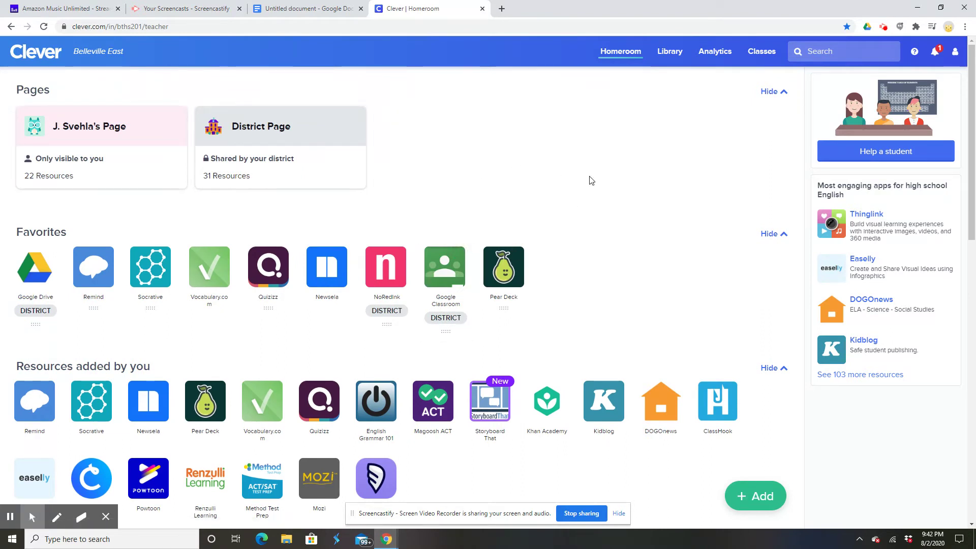
scroll(591, 180, "down", 8)
scroll(612, 239, "down", 6)
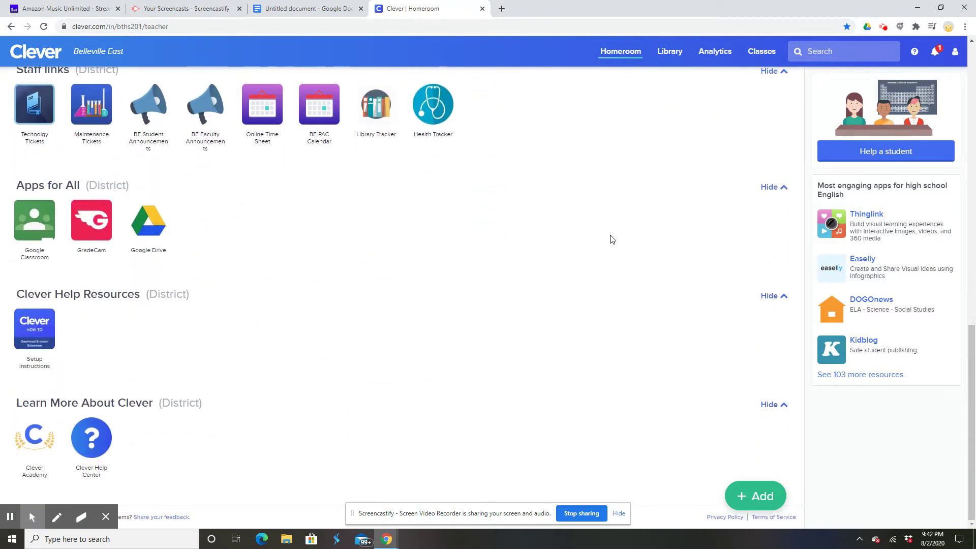
scroll(612, 240, "up", 6)
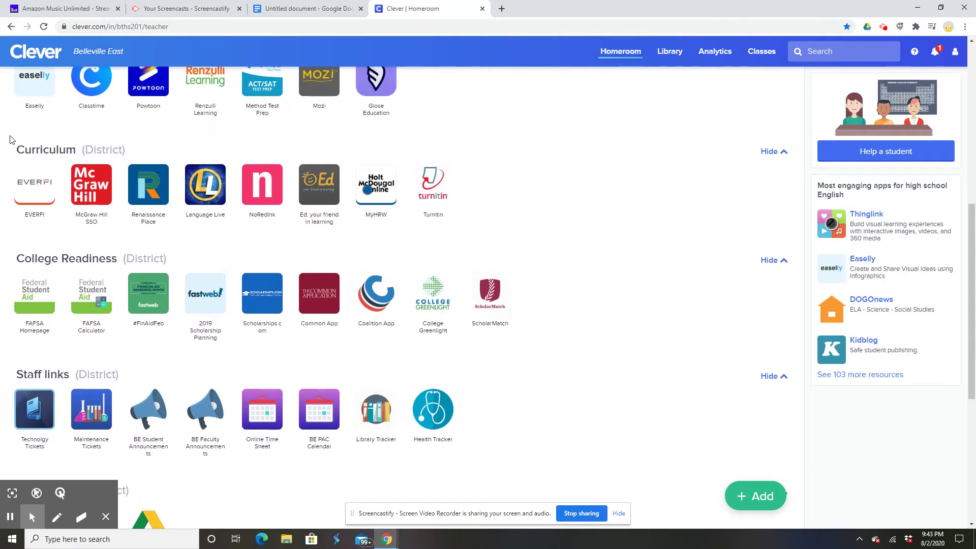
scroll(601, 287, "down", 3)
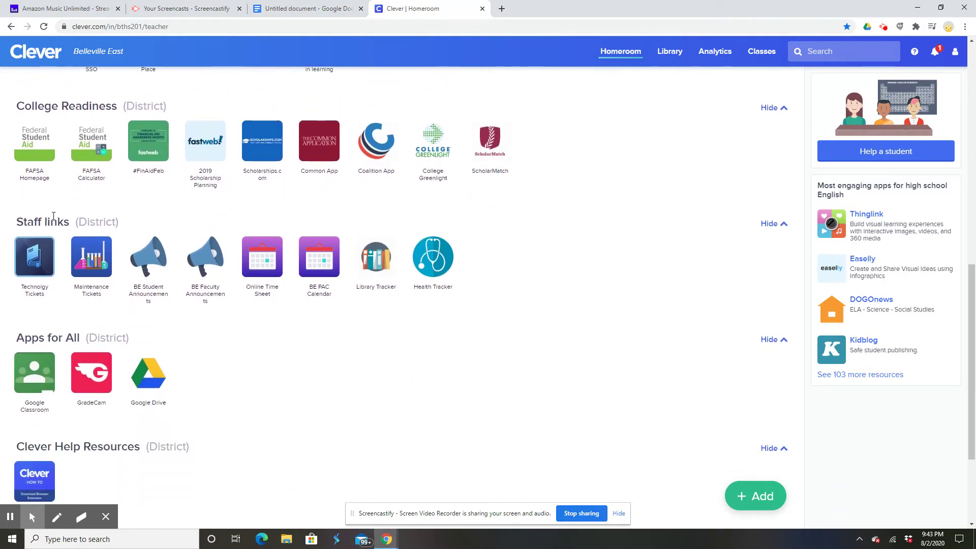
scroll(336, 402, "down", 1)
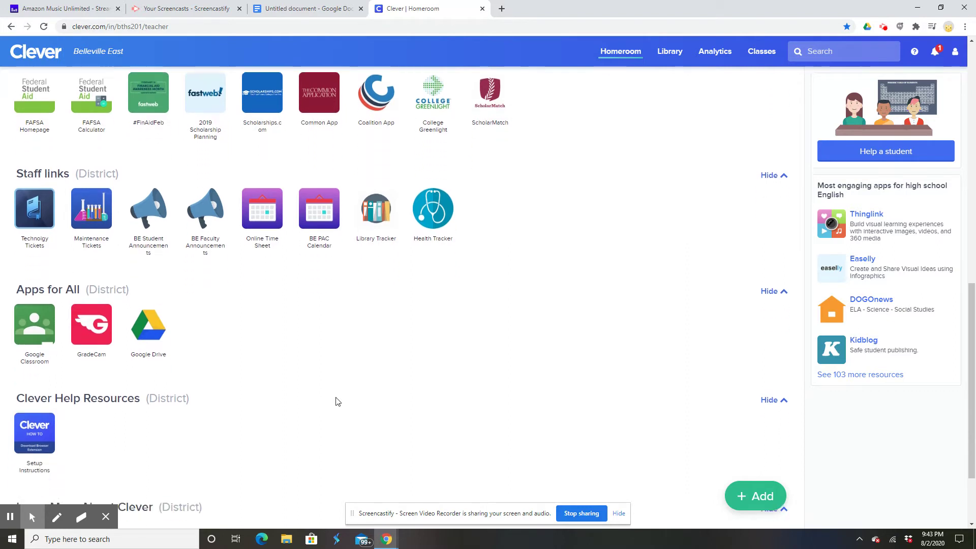
scroll(336, 401, "down", 1)
scroll(336, 402, "down", 1)
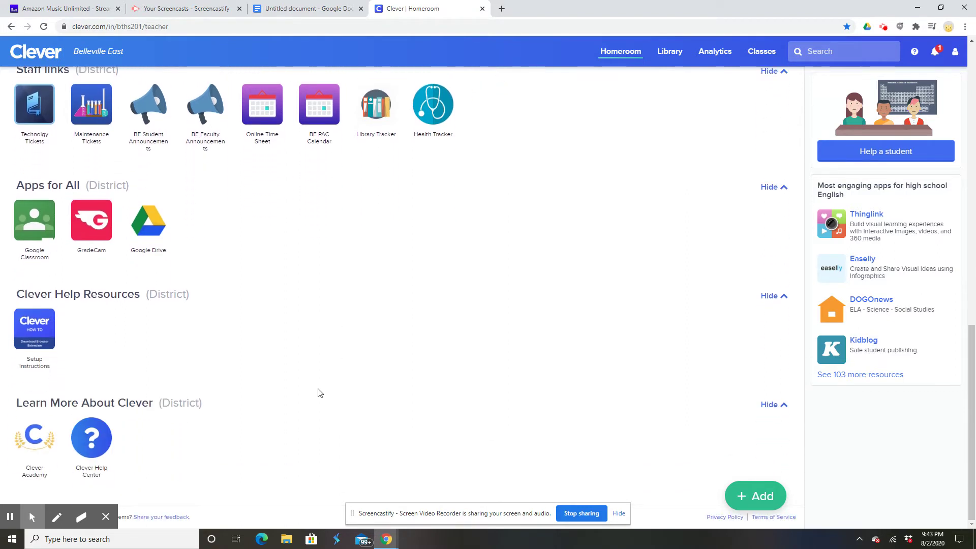
scroll(307, 413, "up", 4)
scroll(422, 443, "up", 3)
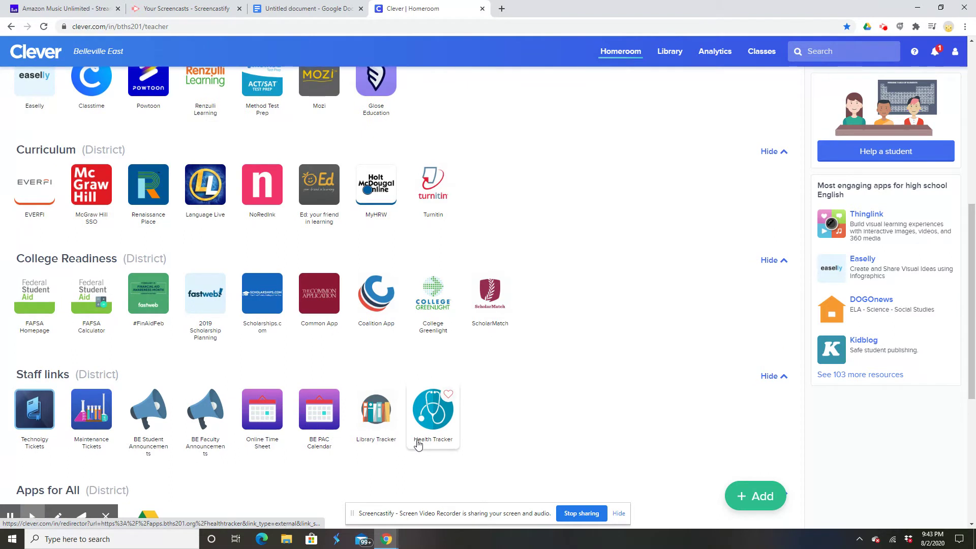
scroll(595, 384, "up", 3)
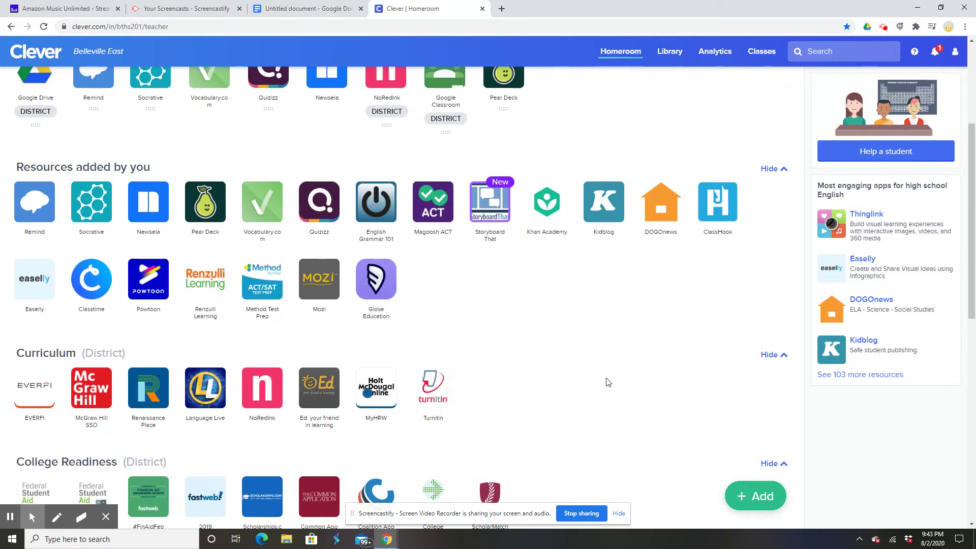
scroll(609, 382, "up", 2)
scroll(608, 383, "up", 2)
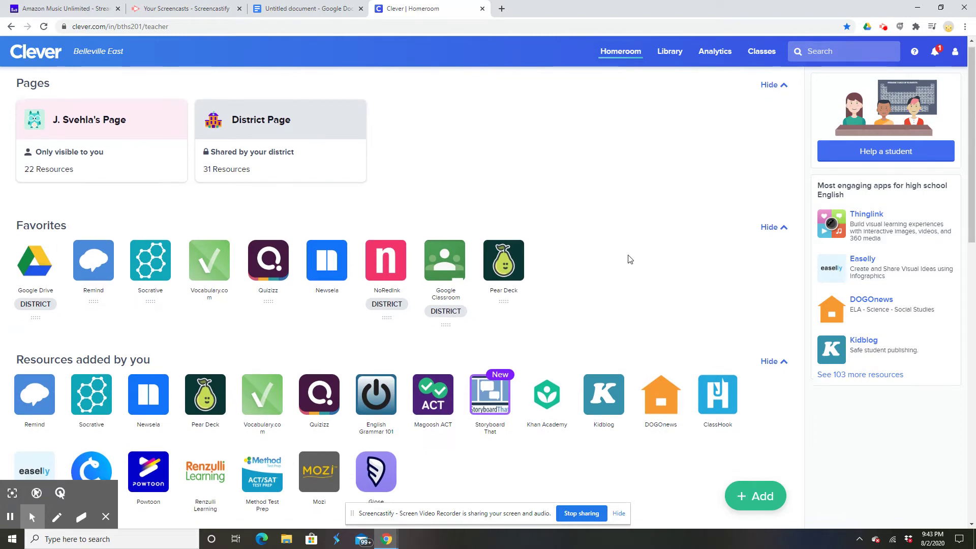
scroll(629, 259, "down", 10)
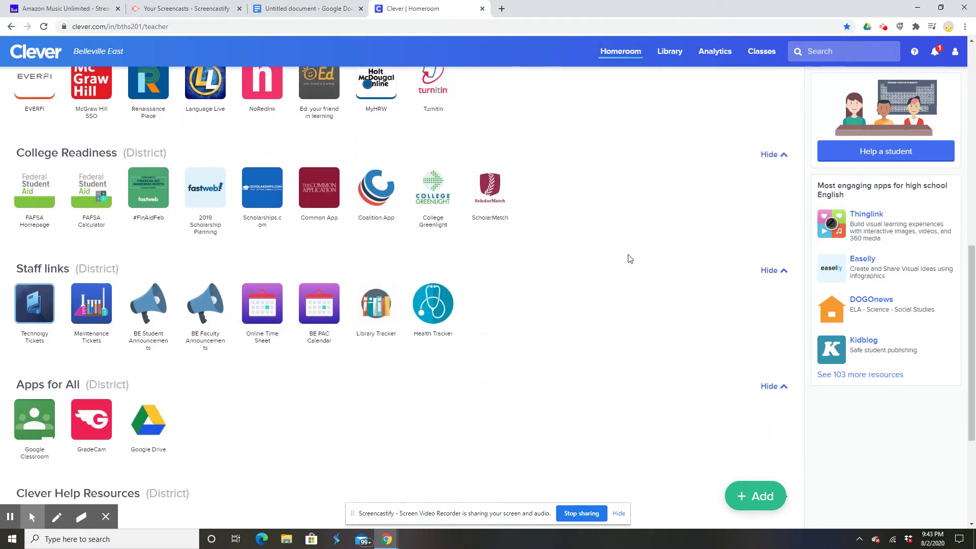
scroll(629, 260, "up", 9)
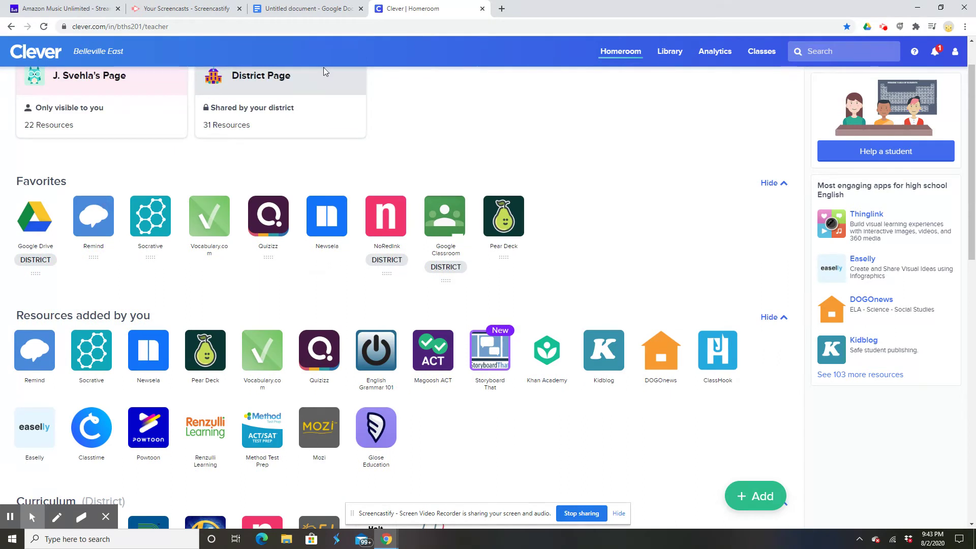
scroll(600, 174, "up", 1)
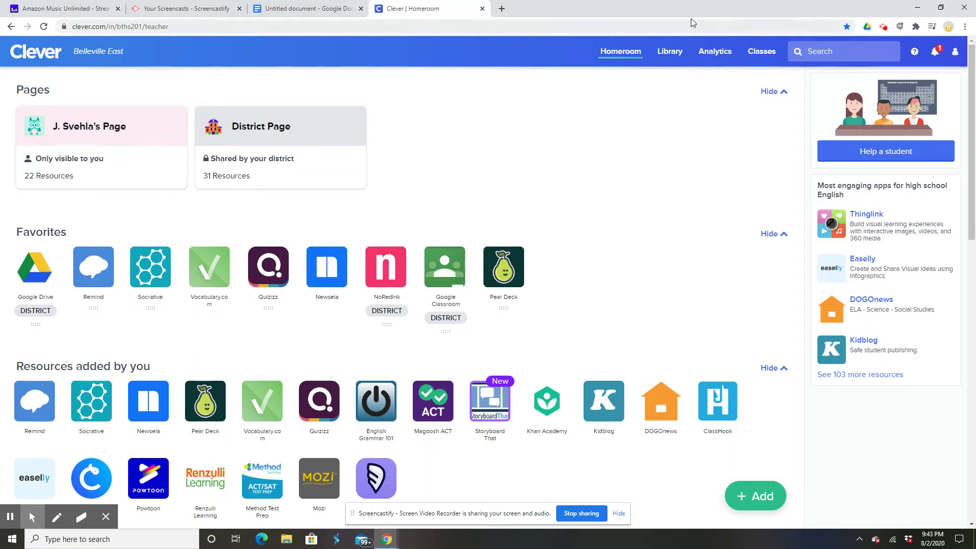
Browse the Library's featured apps and subject categories, then enter the Assessment category.
left_click(670, 52)
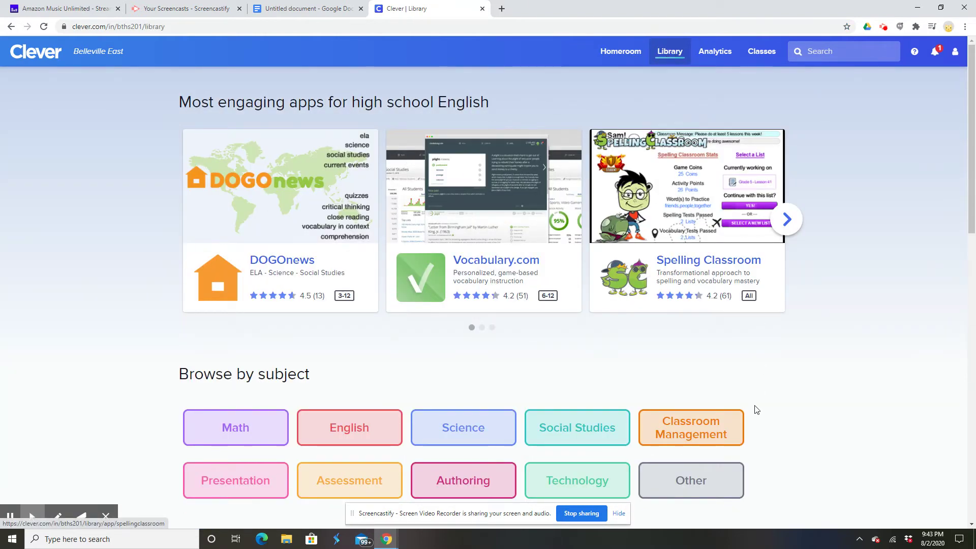
scroll(753, 402, "down", 3)
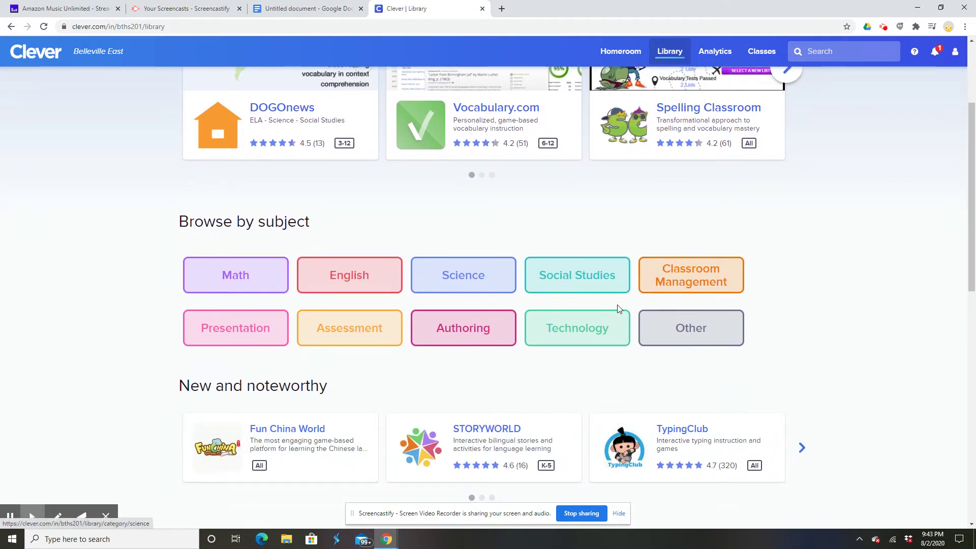
scroll(893, 314, "down", 4)
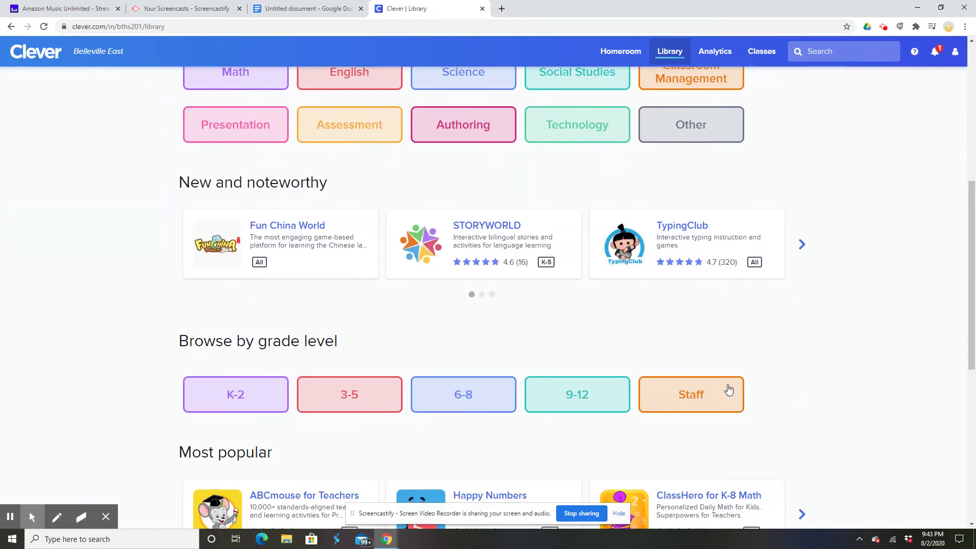
scroll(806, 331, "down", 8)
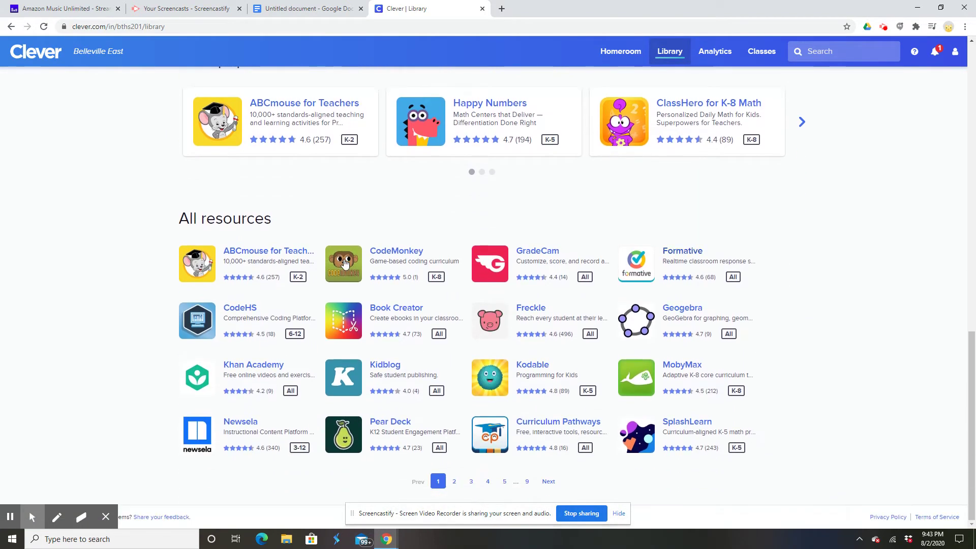
scroll(770, 339, "up", 8)
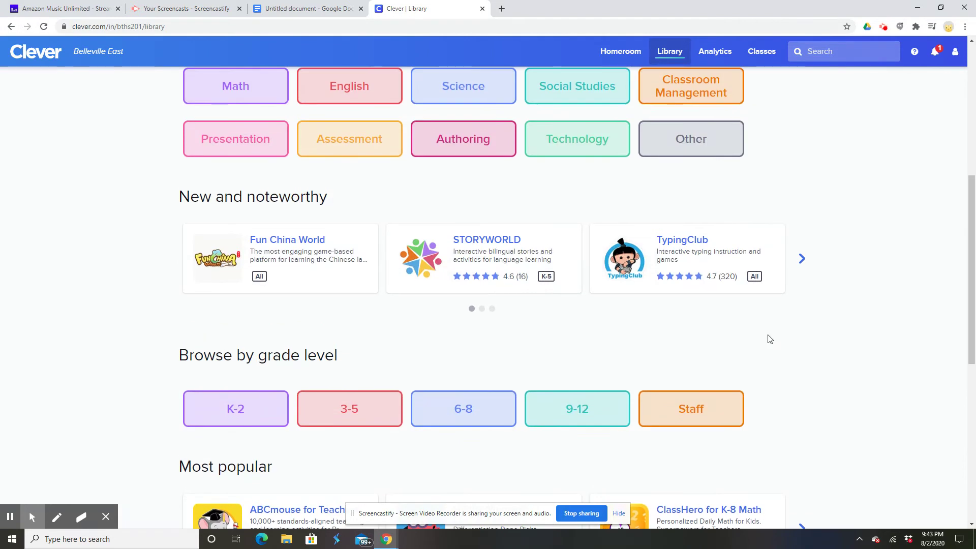
scroll(770, 340, "up", 7)
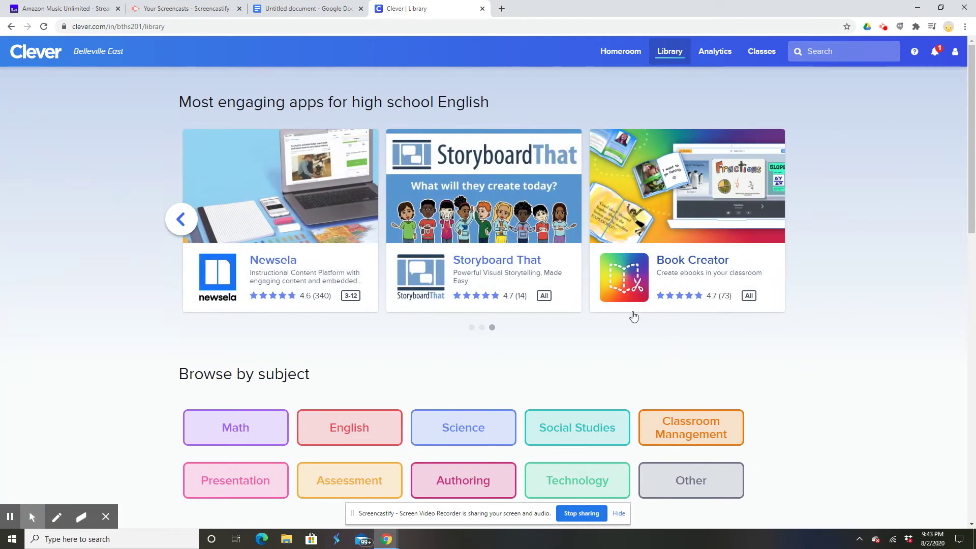
scroll(634, 316, "down", 2)
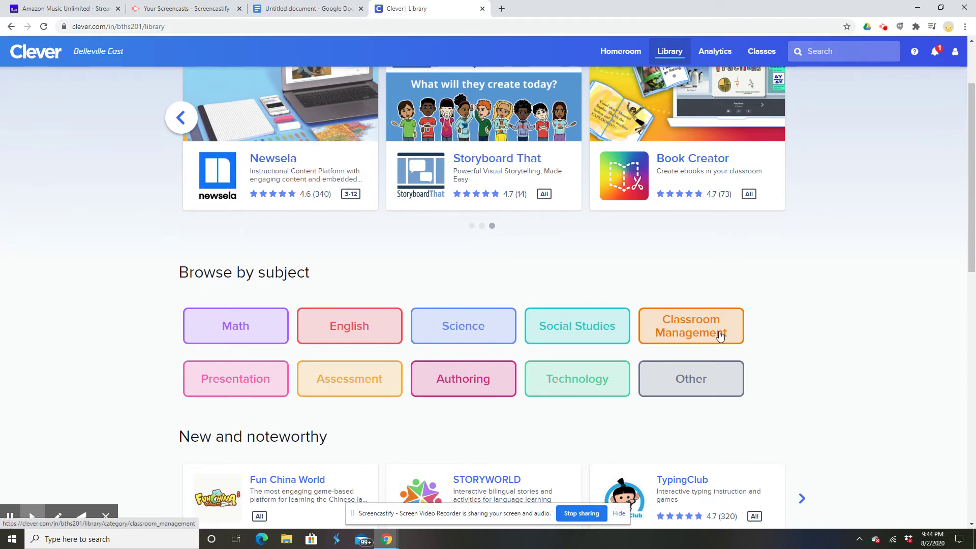
left_click(338, 385)
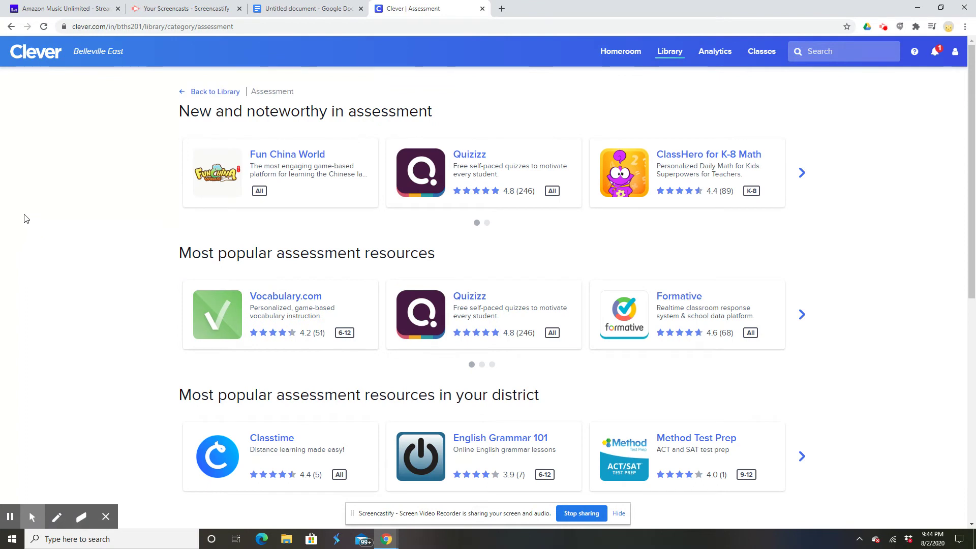
Page through the new-and-noteworthy and most-popular assessment carousels, returning to the first cards.
scroll(862, 310, "down", 5)
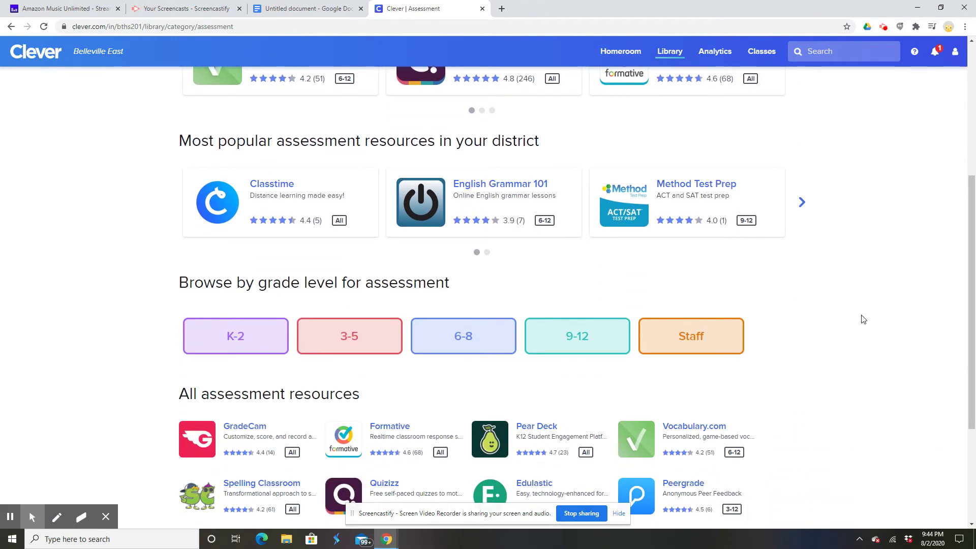
scroll(871, 270, "up", 5)
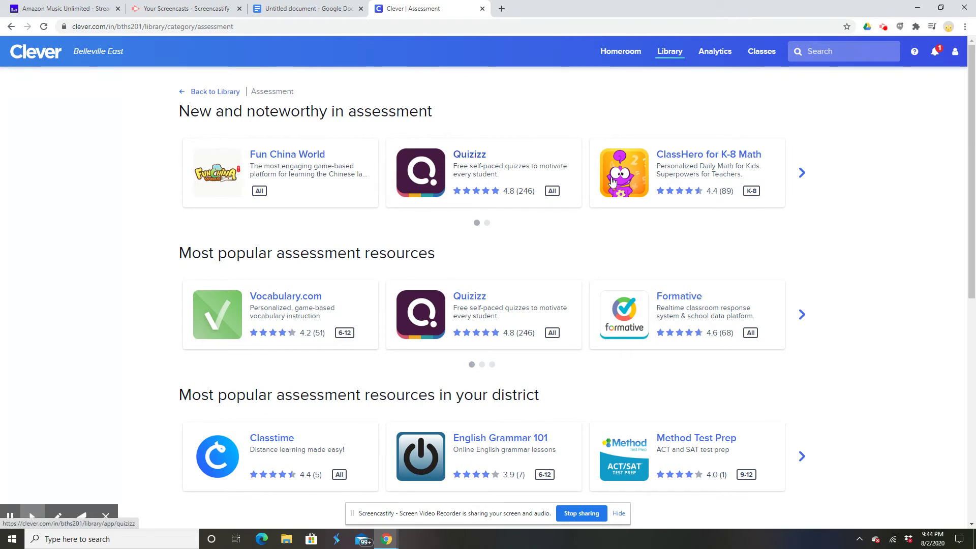
left_click(803, 174)
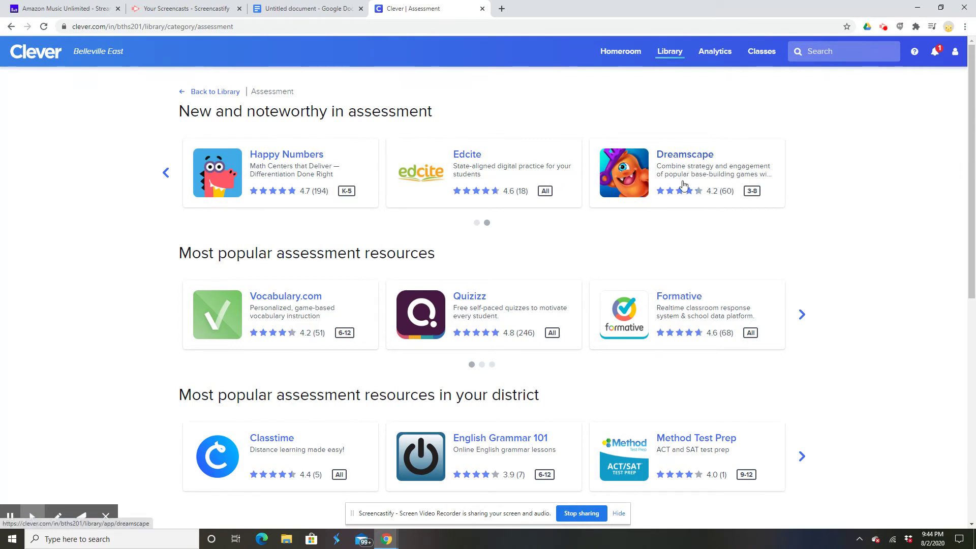
left_click(166, 174)
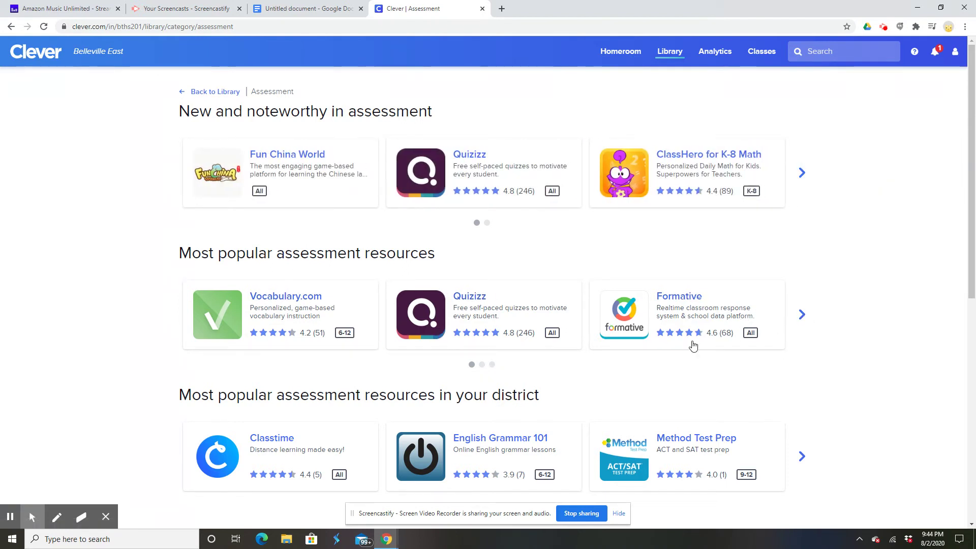
left_click(802, 314)
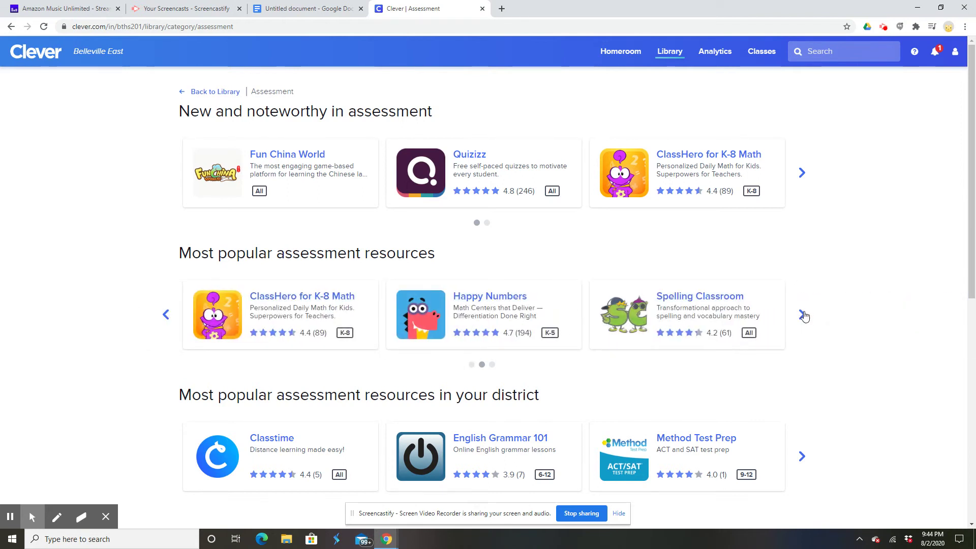
left_click(803, 316)
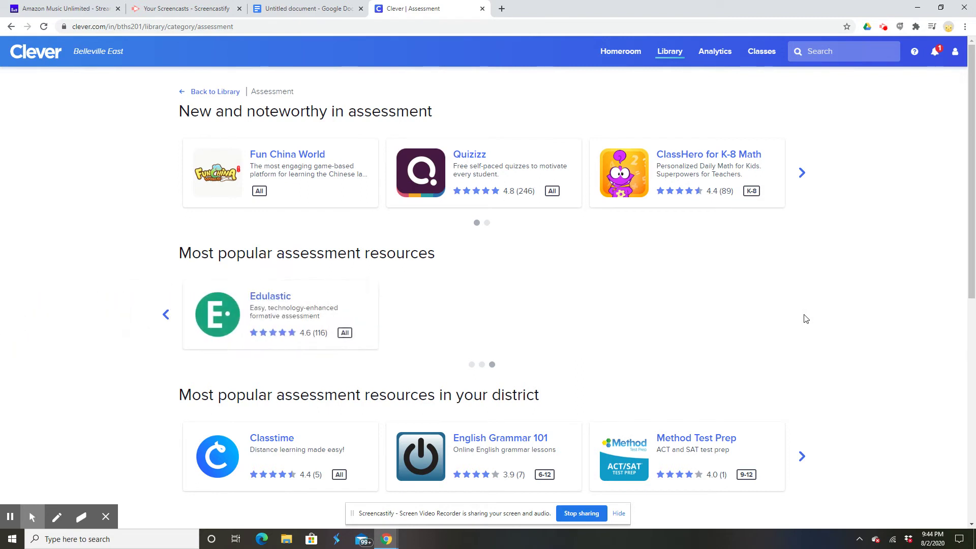
left_click(166, 315)
left_click(166, 316)
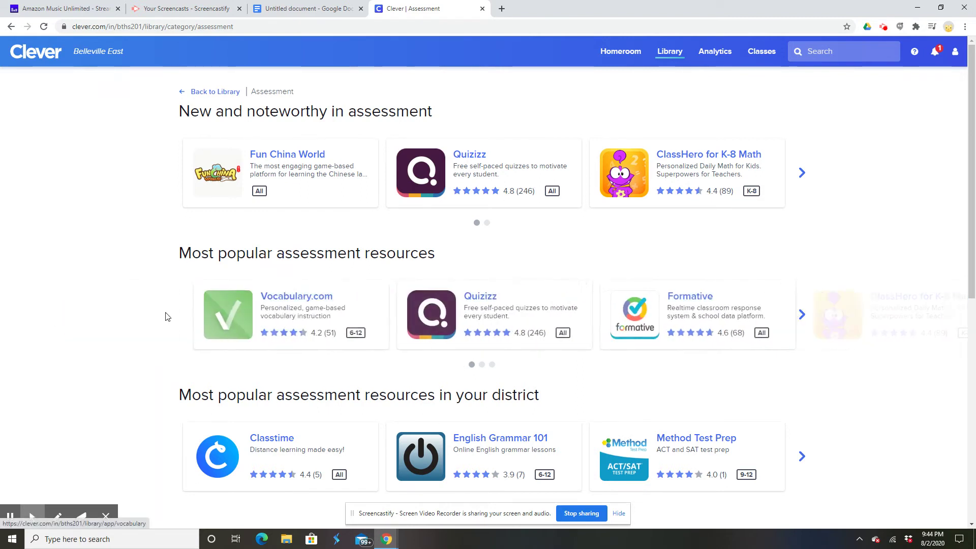
Open the Formative app page and look over its screenshots and teacher reviews.
left_click(688, 310)
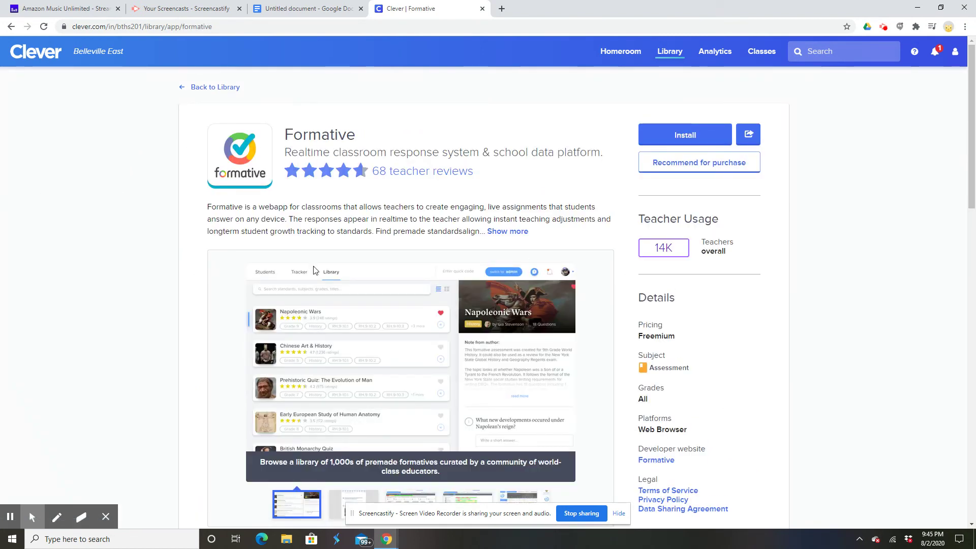
scroll(418, 217, "down", 7)
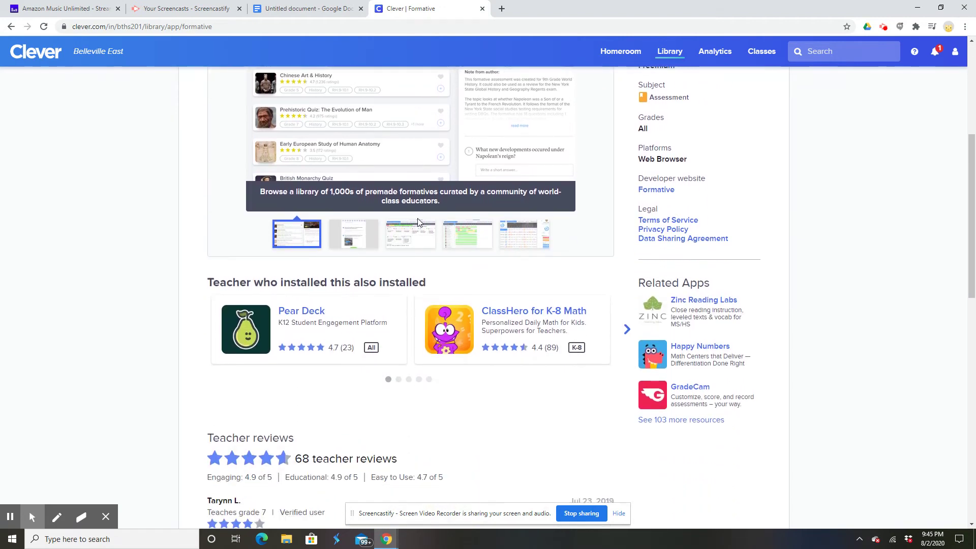
scroll(419, 222, "down", 2)
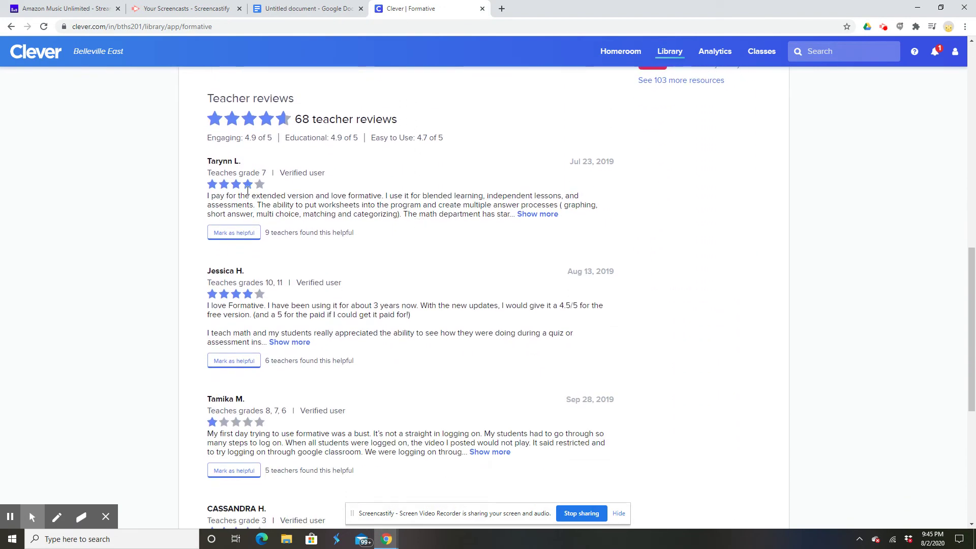
scroll(302, 232, "up", 10)
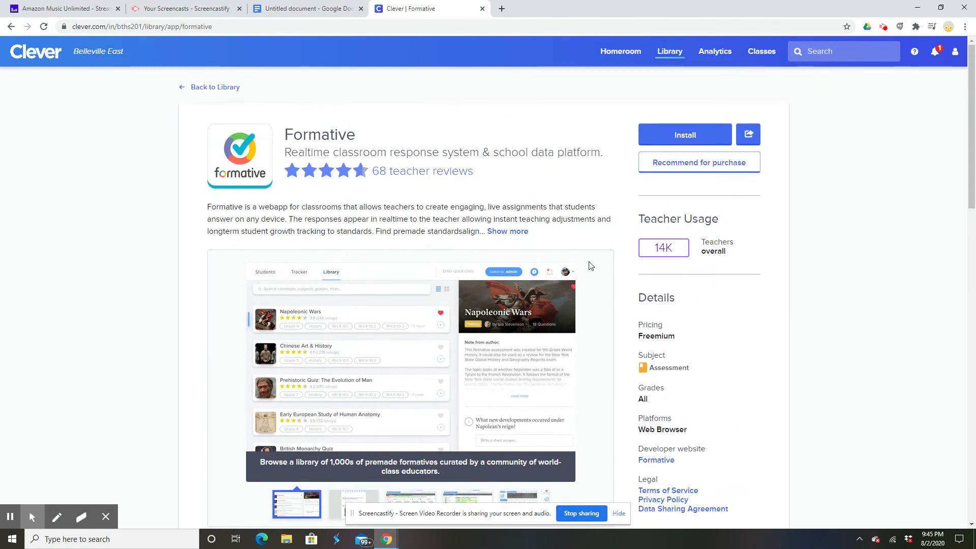
scroll(598, 294, "down", 1)
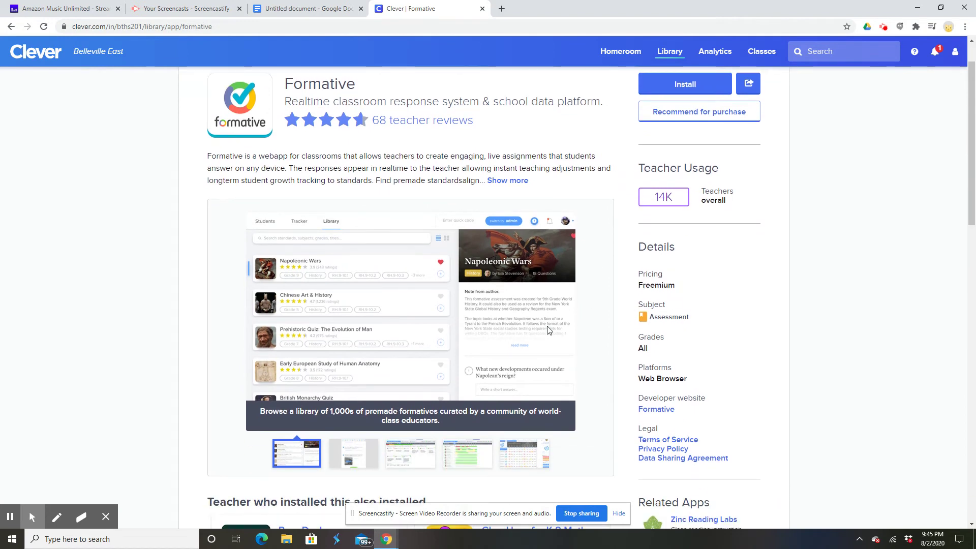
scroll(500, 348, "down", 1)
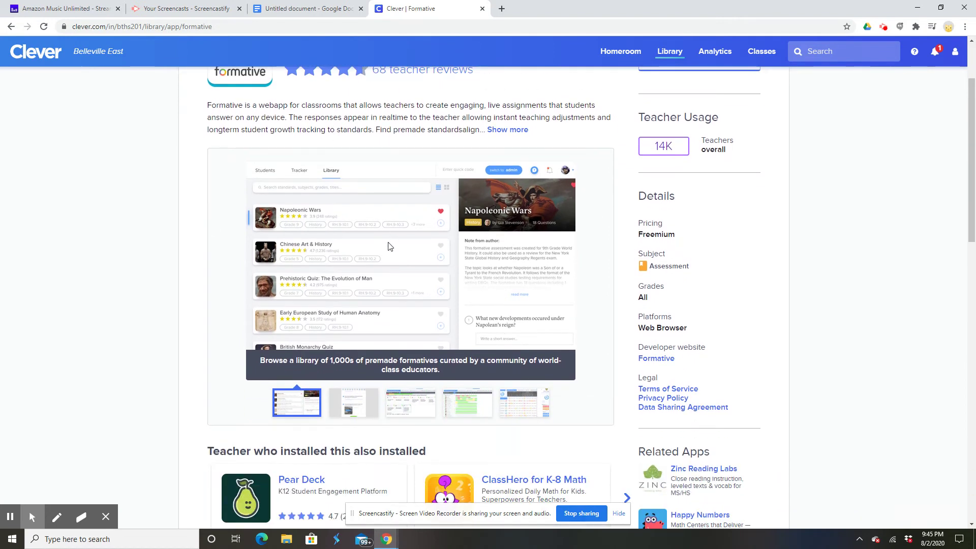
Expand Formative's full description with 'Show more' and scroll back up.
left_click(525, 130)
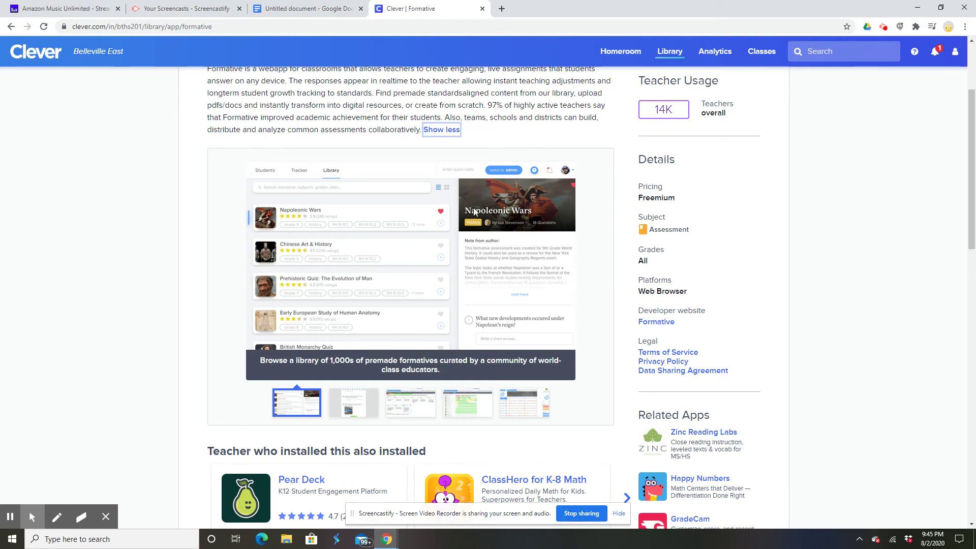
scroll(559, 199, "down", 2)
scroll(559, 203, "down", 2)
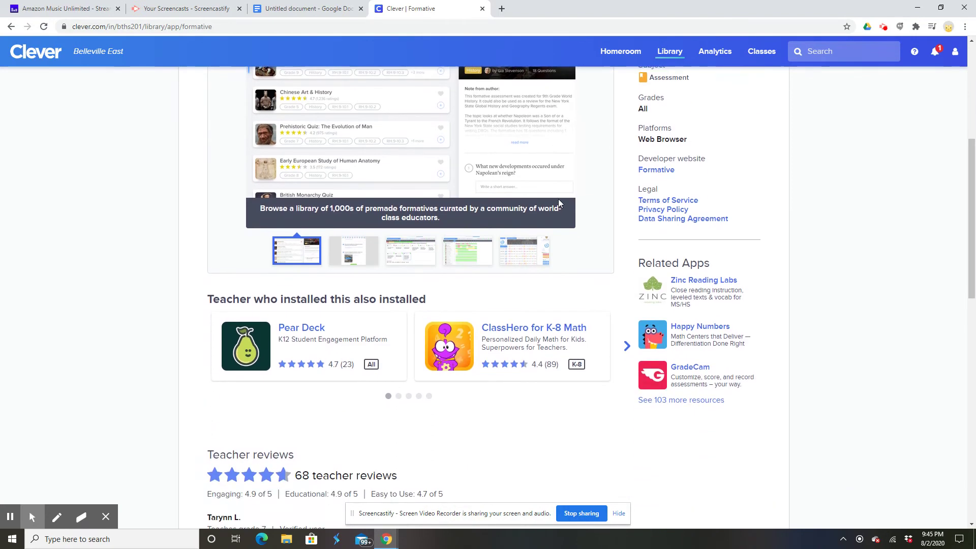
scroll(582, 401, "up", 7)
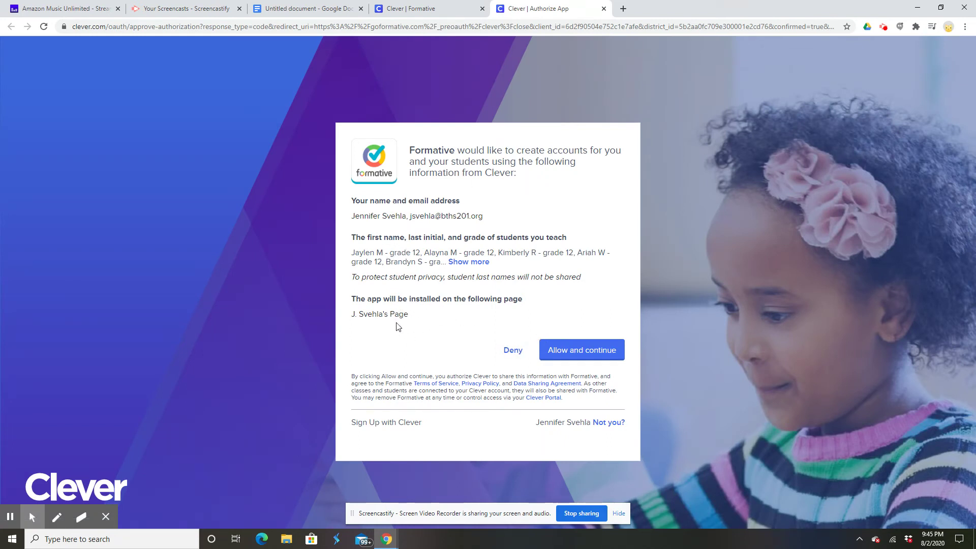
Allow Formative to create teacher and student accounts and install, then head back to Homeroom.
left_click(562, 353)
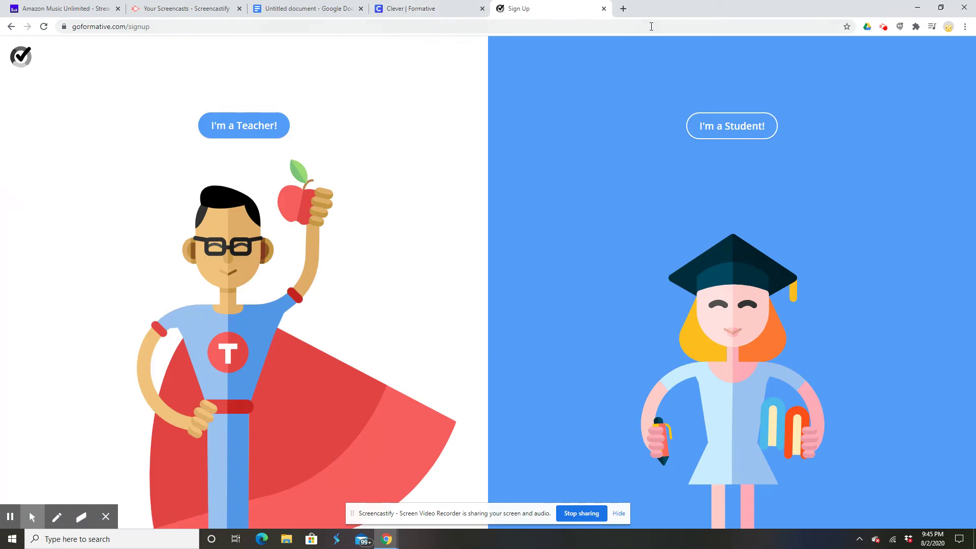
left_click(462, 6)
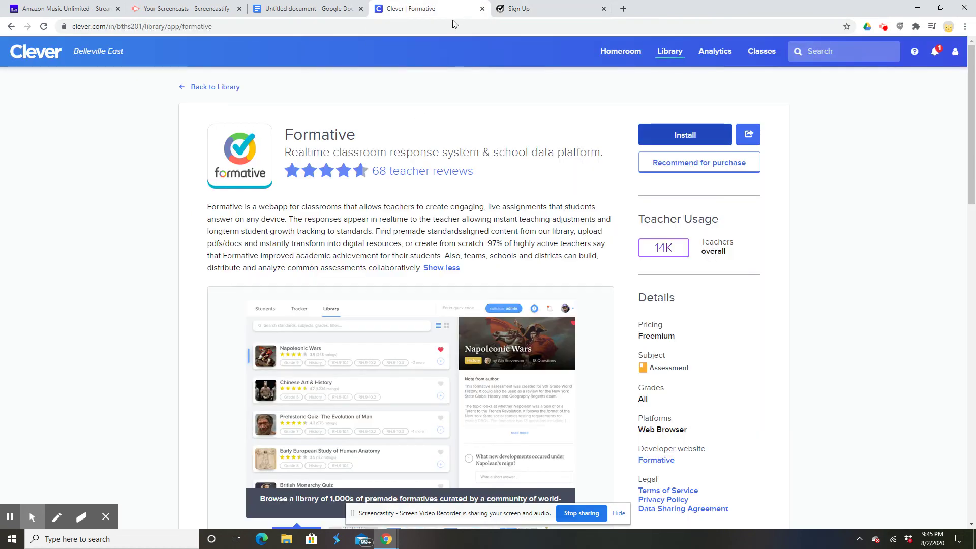
left_click(32, 57)
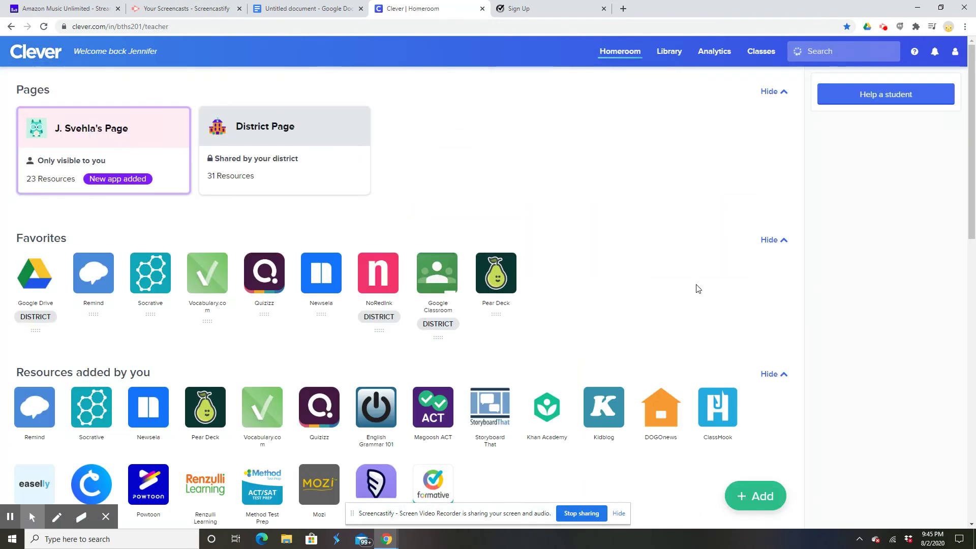
Check that Formative now shows in the Homeroom's 'Resources added by you' row.
scroll(590, 281, "down", 2)
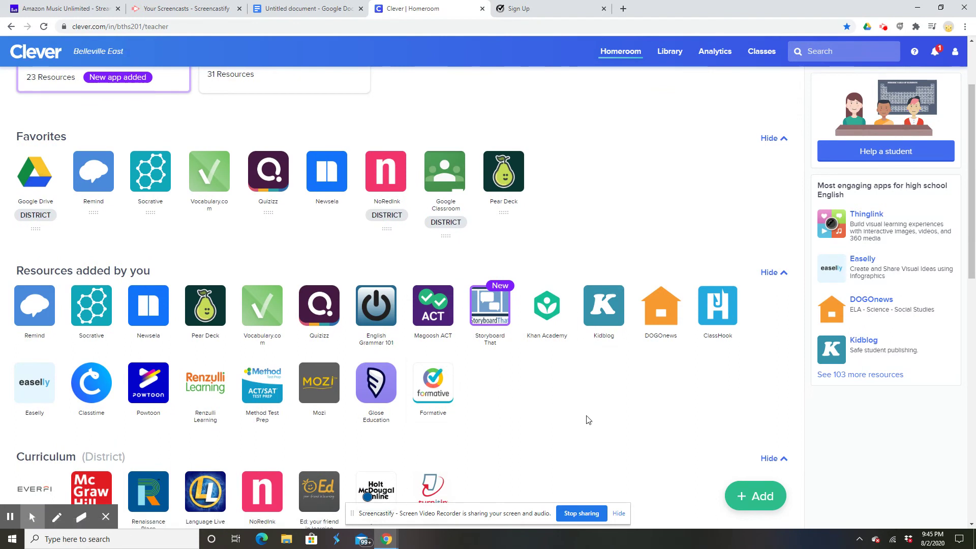
scroll(636, 268, "up", 2)
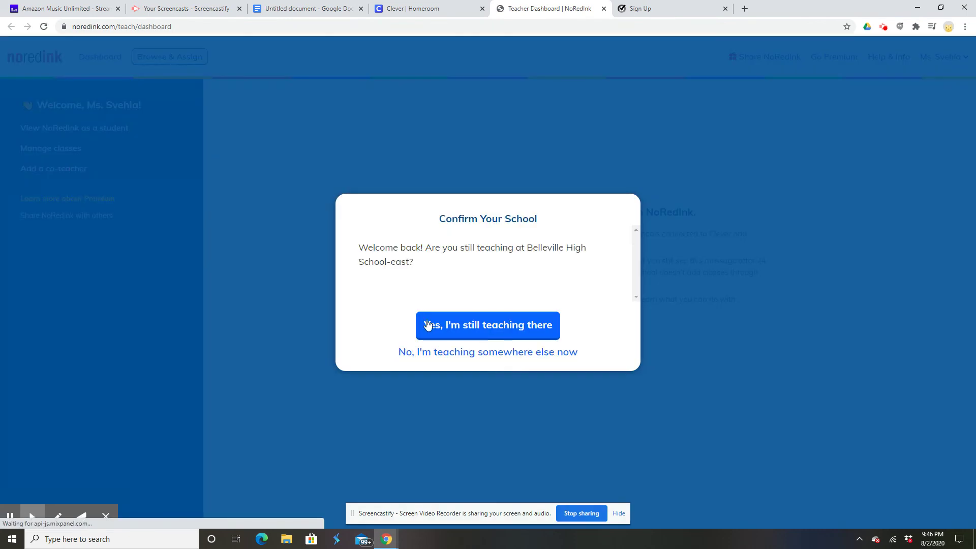
Confirm you still teach at the same school, then close the NoRedInk dashboard tab.
left_click(498, 328)
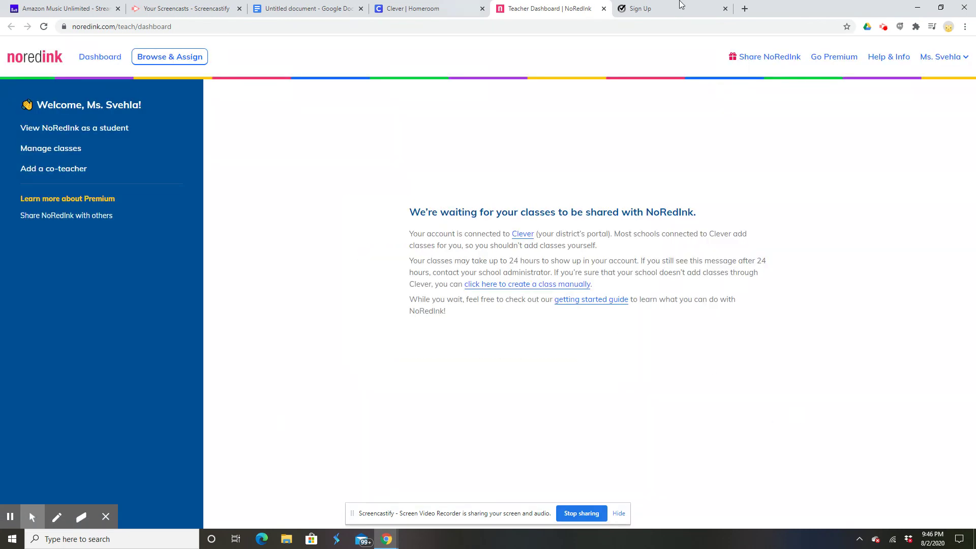
left_click(604, 9)
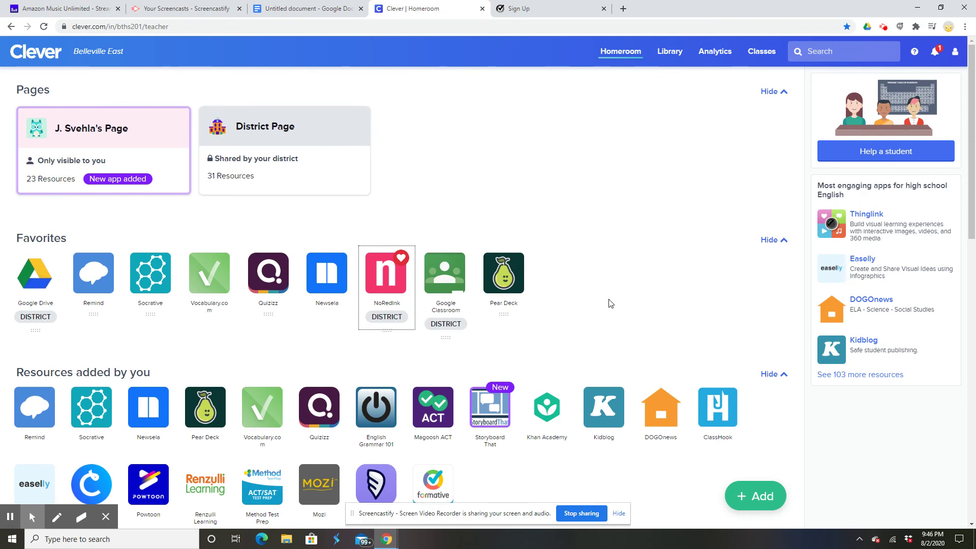
scroll(610, 299, "down", 4)
scroll(610, 299, "down", 4)
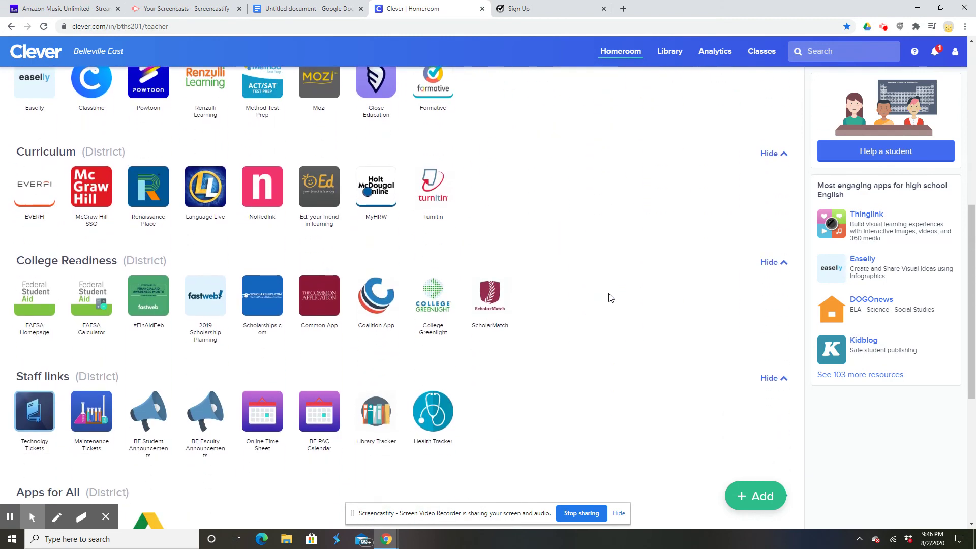
scroll(611, 291, "up", 8)
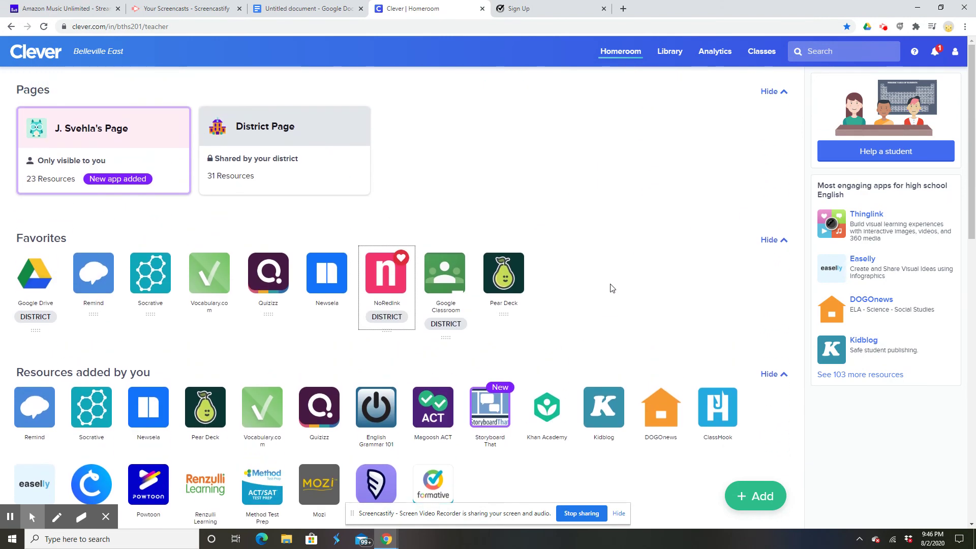